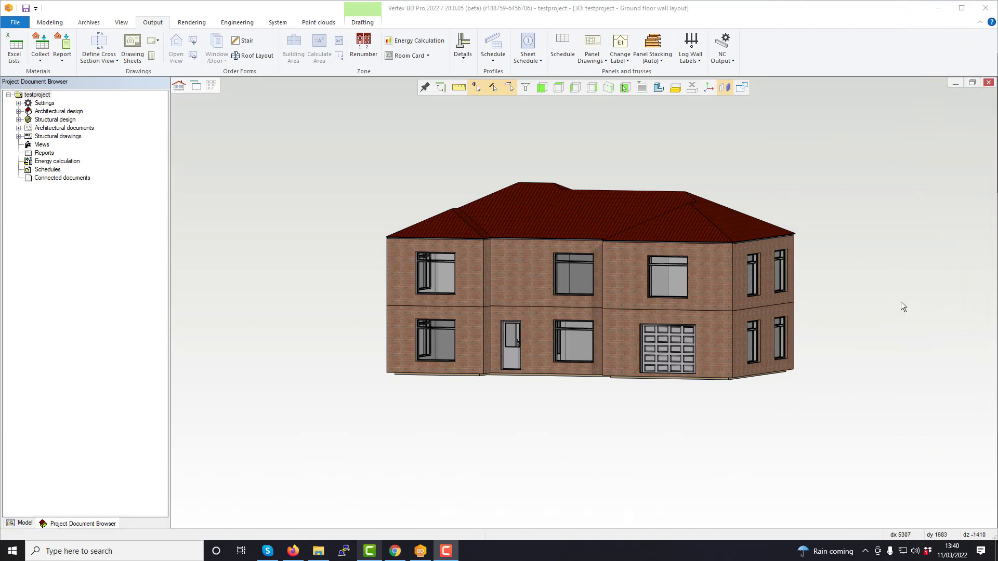
Orbit the 3D house model to show its front and more of its right side
click(867, 331)
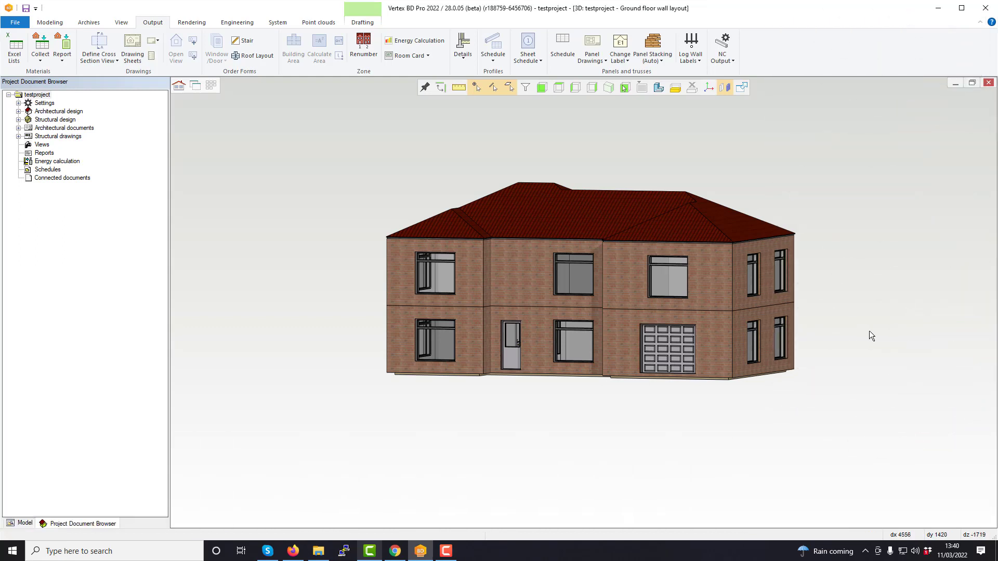
middle_drag(875, 331, 862, 348)
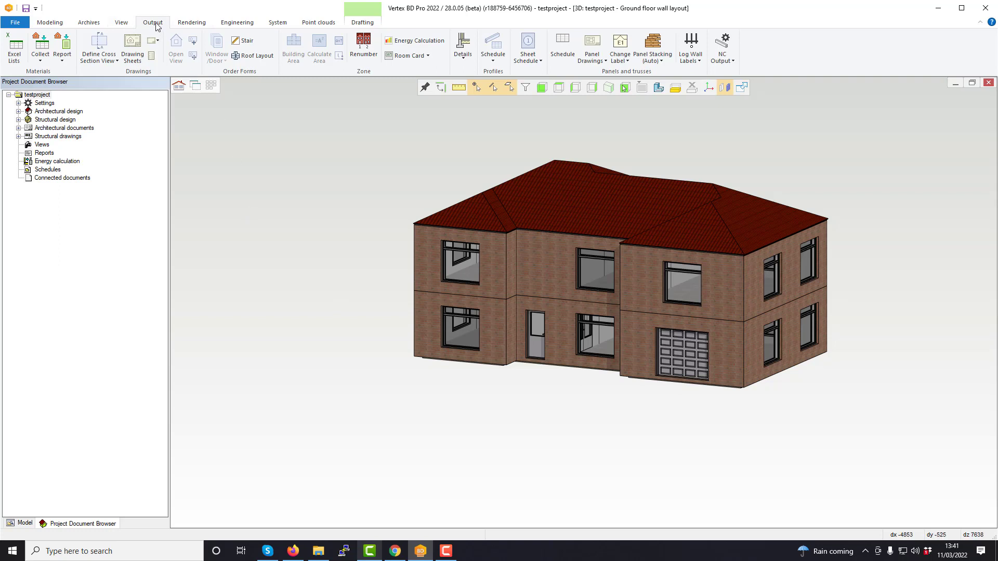
From Drawing Sheets, start a new document with file name Testview2 and title Testview
click(132, 50)
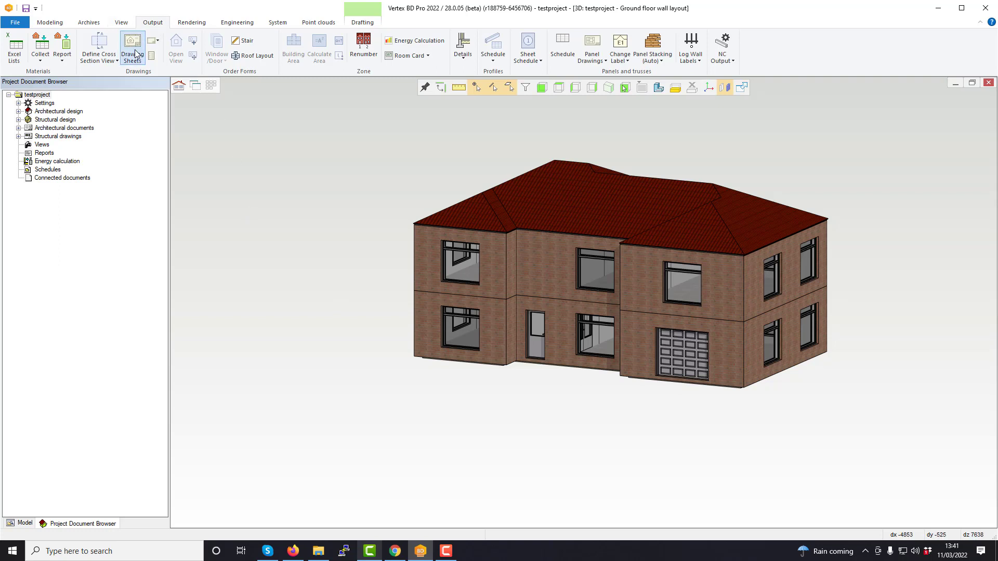
drag(318, 92, 338, 121)
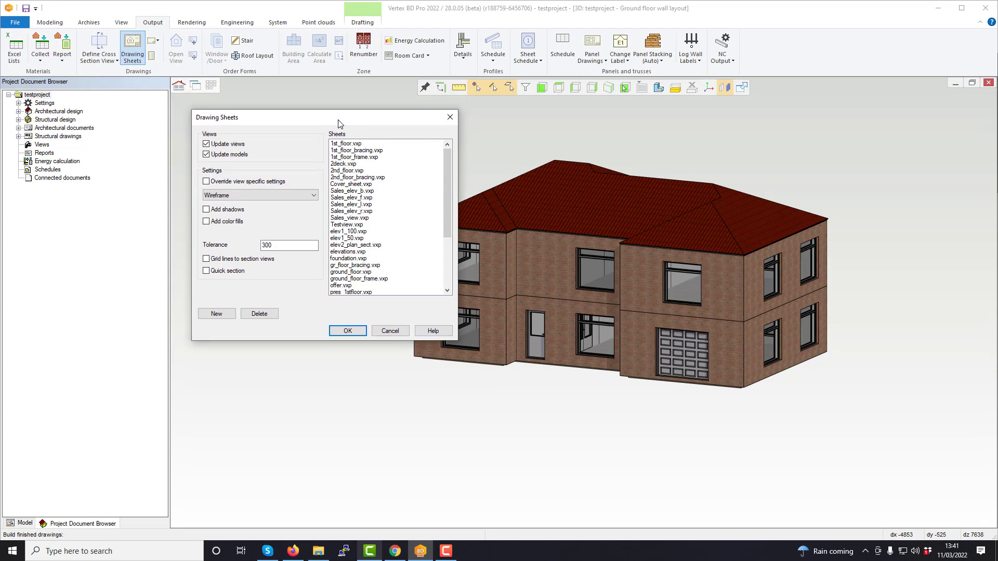
click(222, 314)
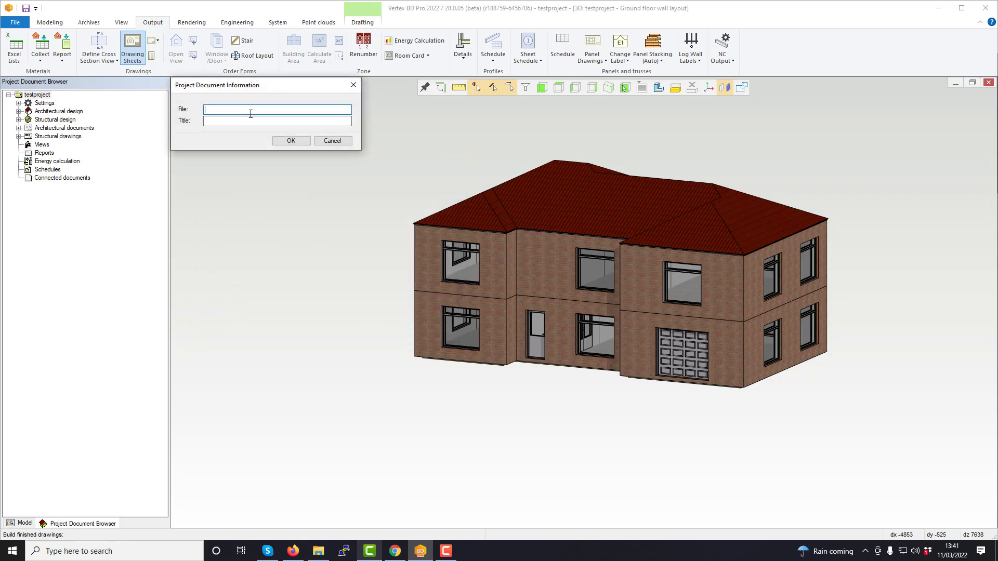
text(Testview)
click(253, 119)
text(Testview)
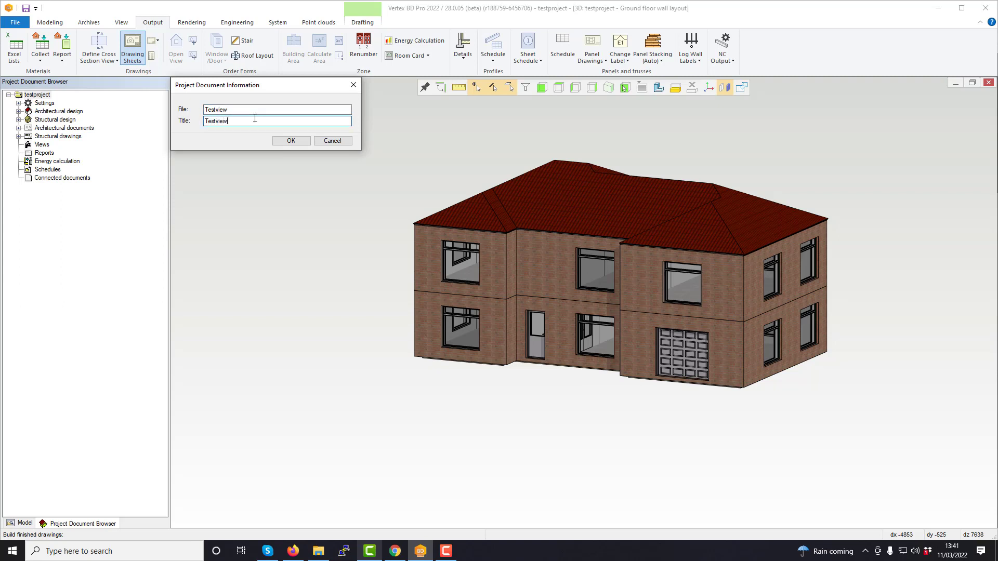
click(245, 110)
Create the Testview2 sheet and start adding a drawing sheet and title block to it
click(287, 141)
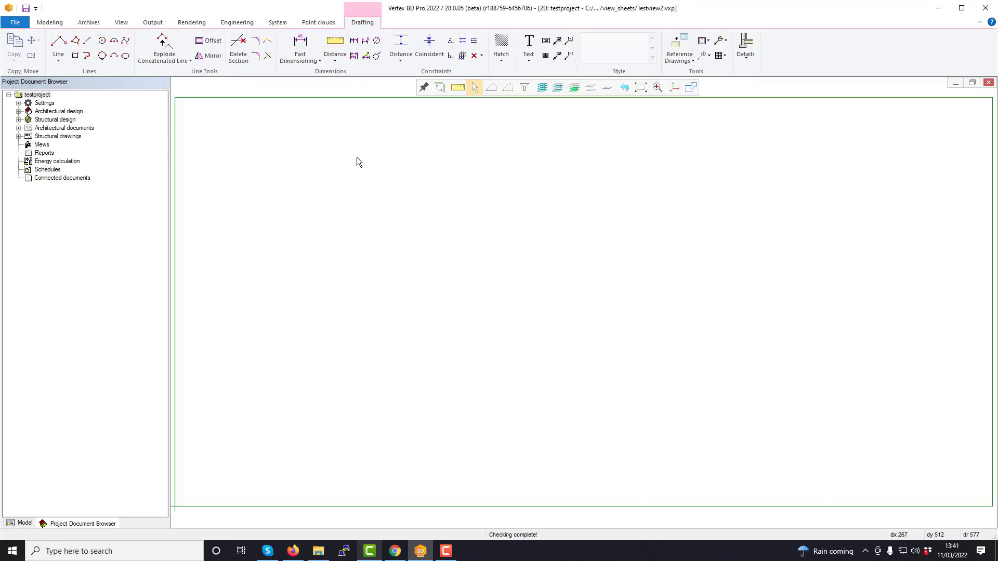
right_click(552, 244)
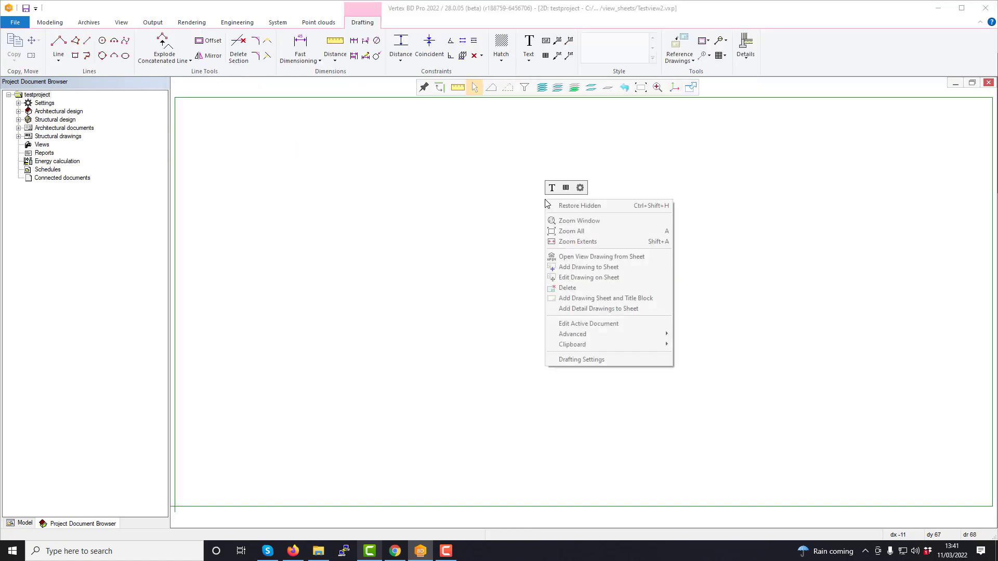
click(605, 298)
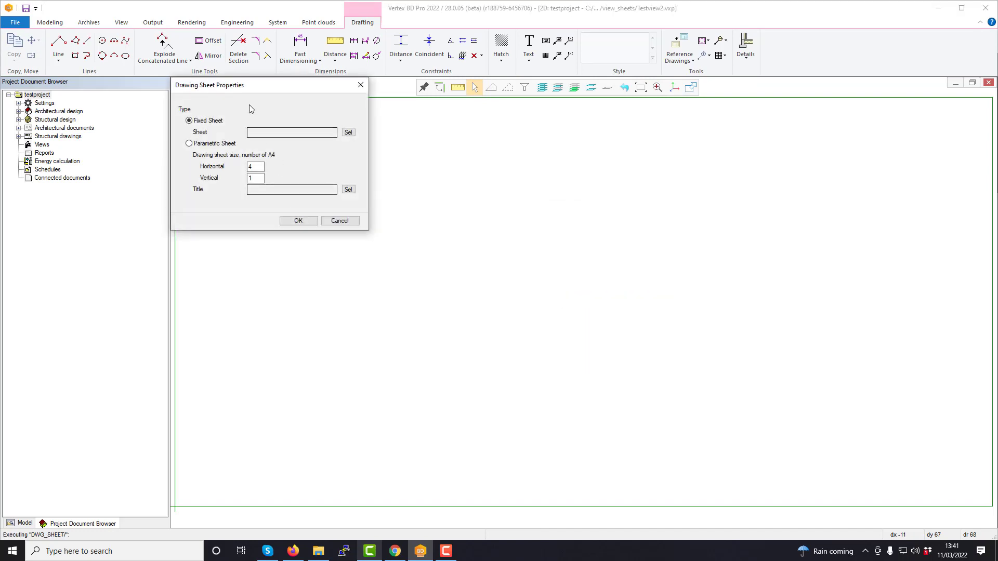
Review the fixed sheet formats and the 4 × 1 A4 sheet size values
drag(269, 89, 299, 134)
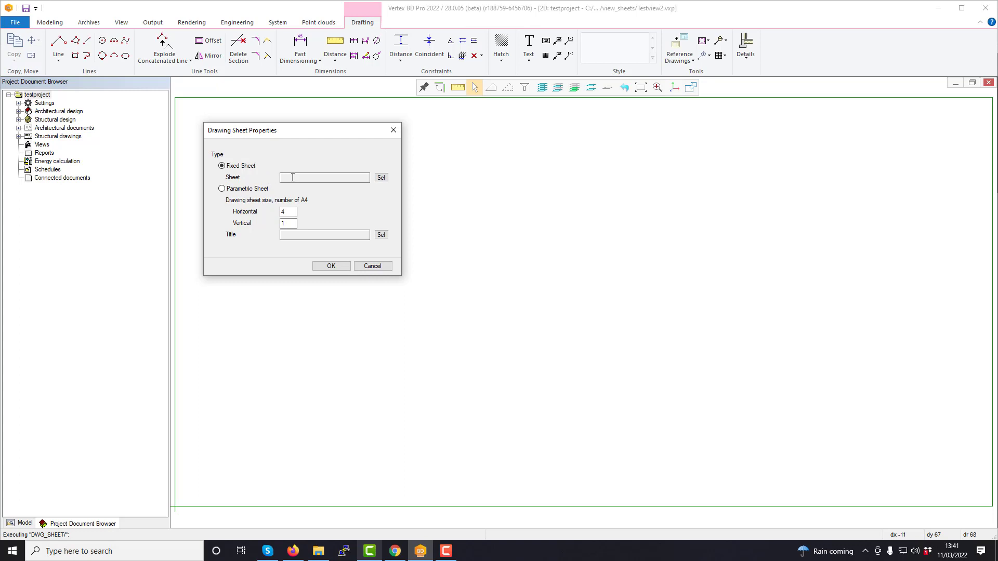
click(380, 178)
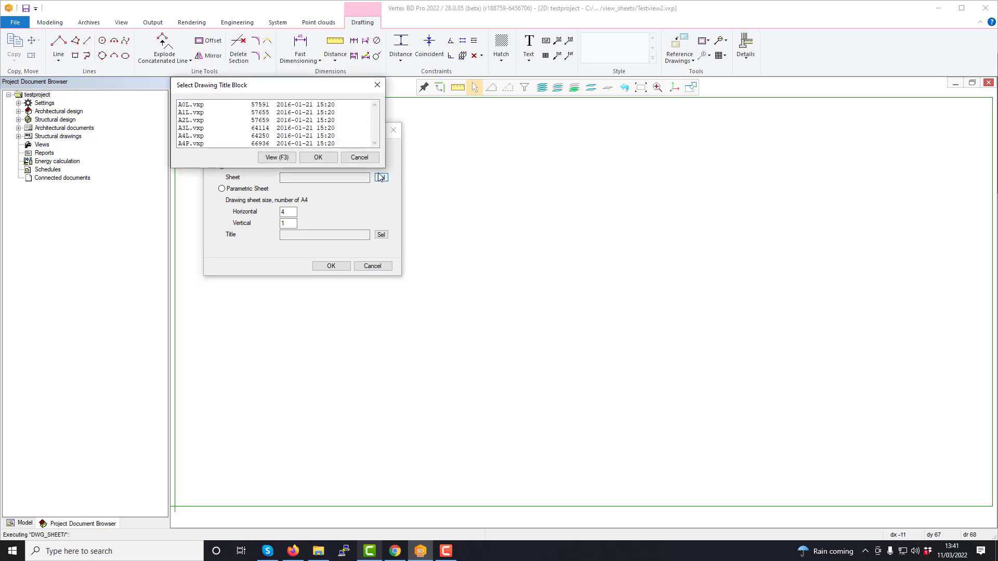
click(377, 87)
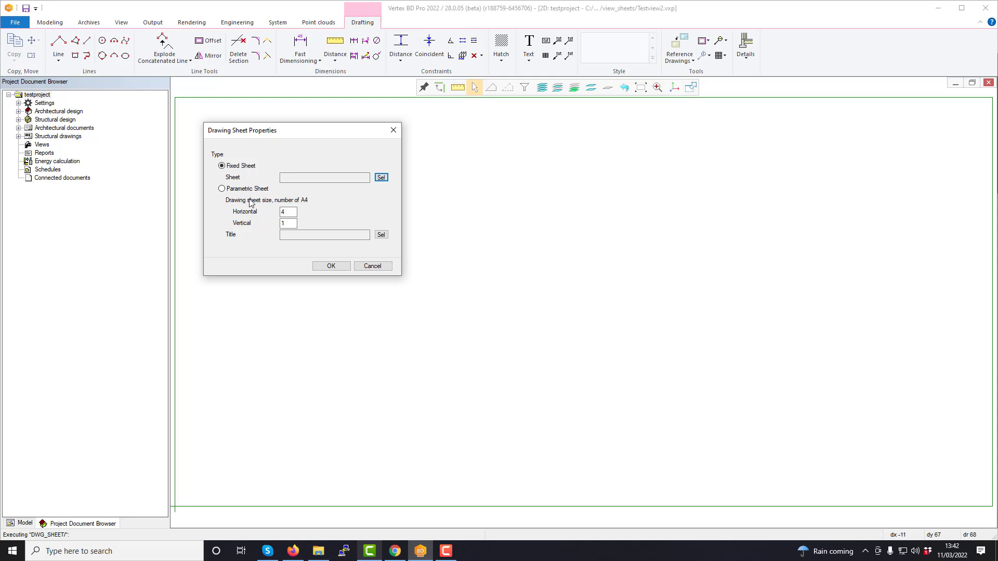
click(294, 213)
Check the horizontal and vertical A4 counts and the available title block files
click(293, 213)
click(295, 224)
click(380, 235)
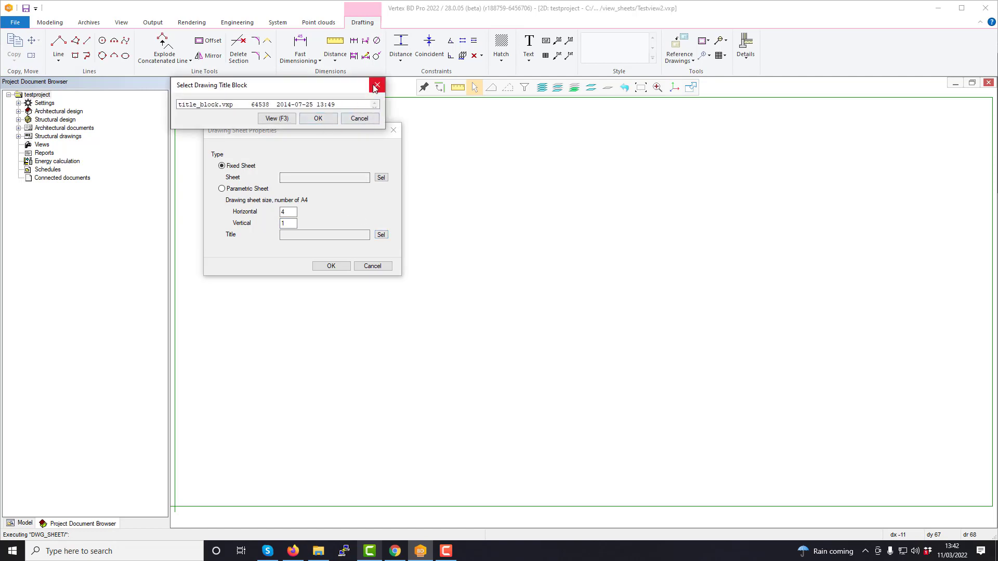
click(375, 86)
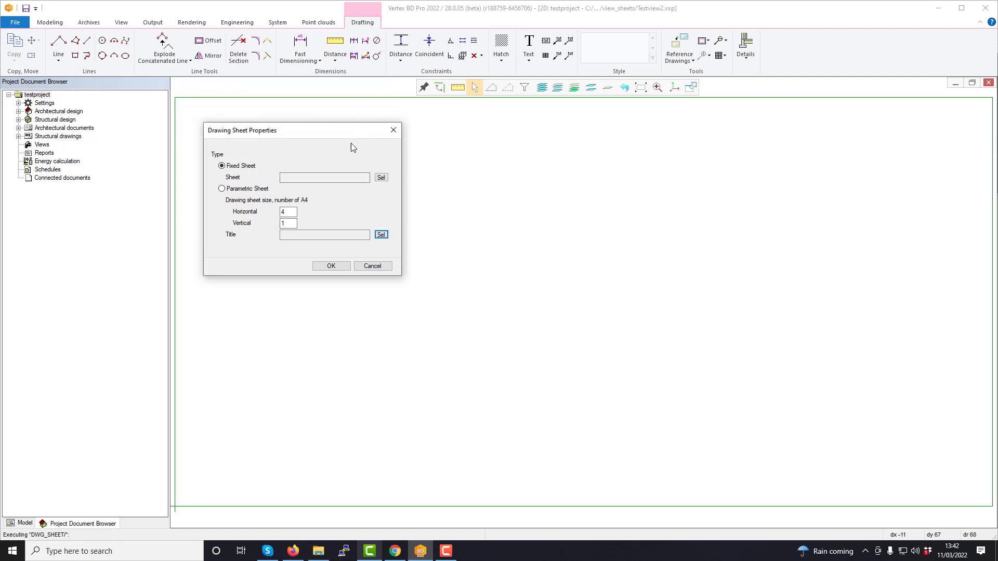
Choose the A1L.vxp sheet format and place the sheet with its title block on the drawing
click(378, 179)
click(193, 112)
click(309, 156)
click(330, 266)
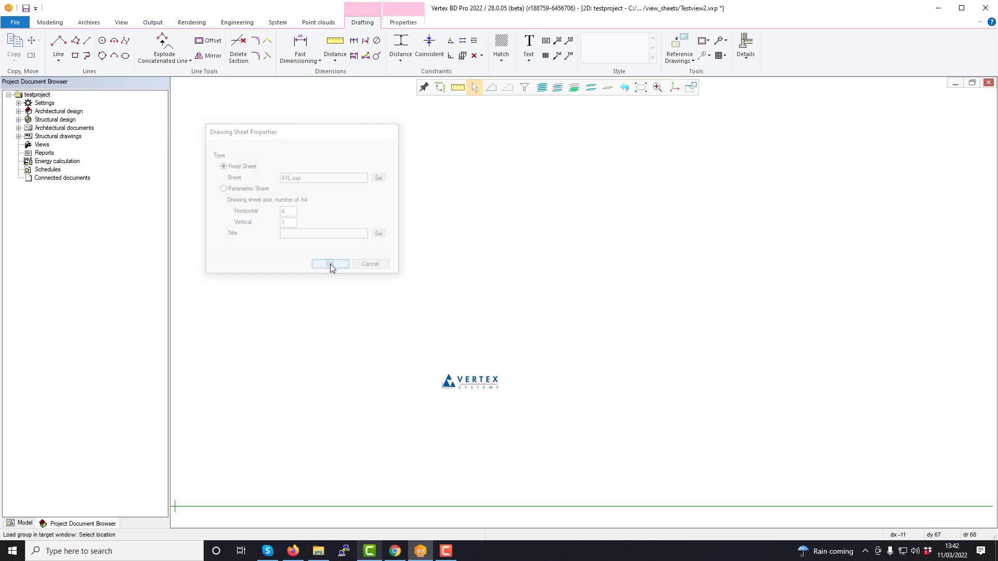
scroll(605, 361, down, 3)
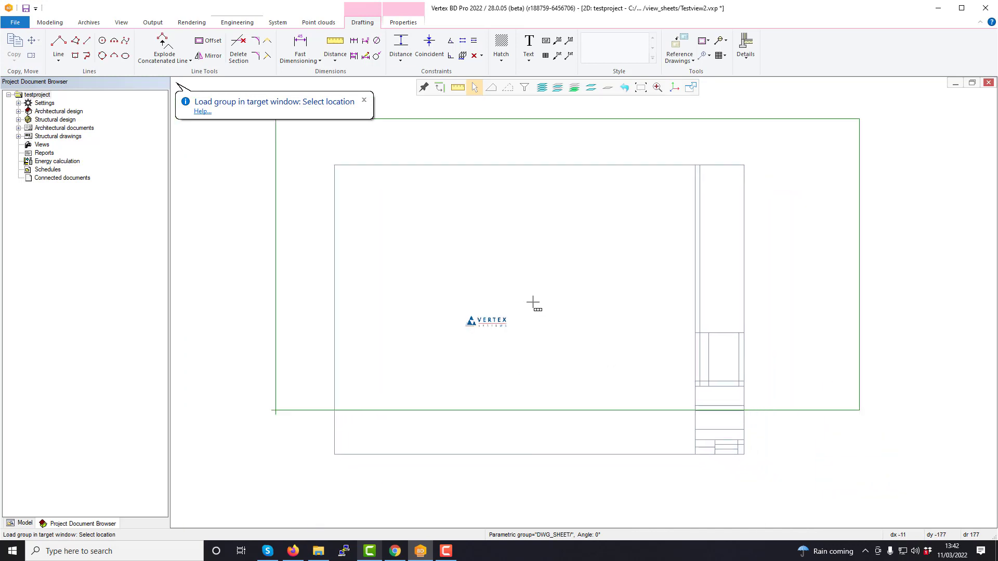
click(481, 266)
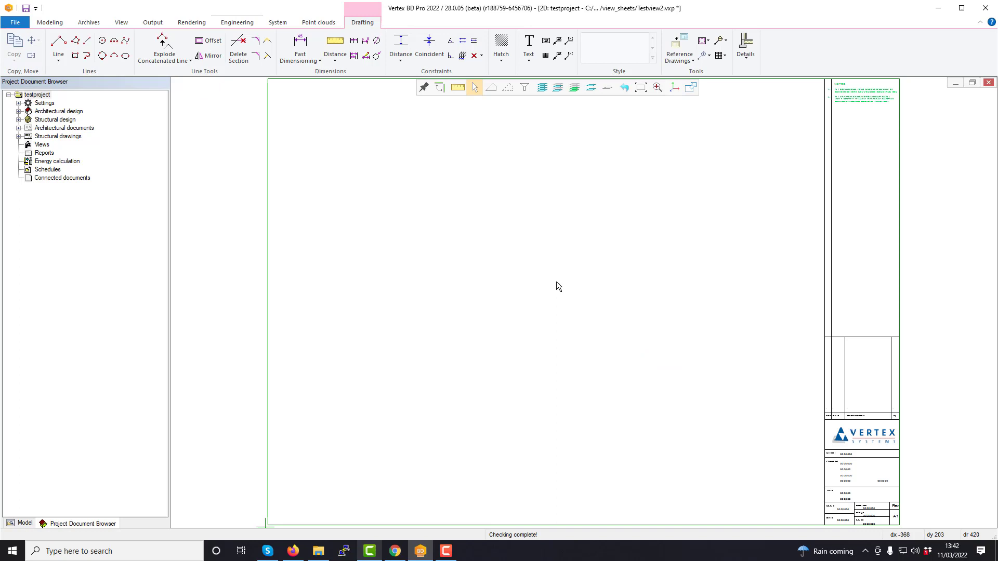
Minimize the Testview2 and 3D windows and maximize the ground-floor plan, zoomed in
click(955, 83)
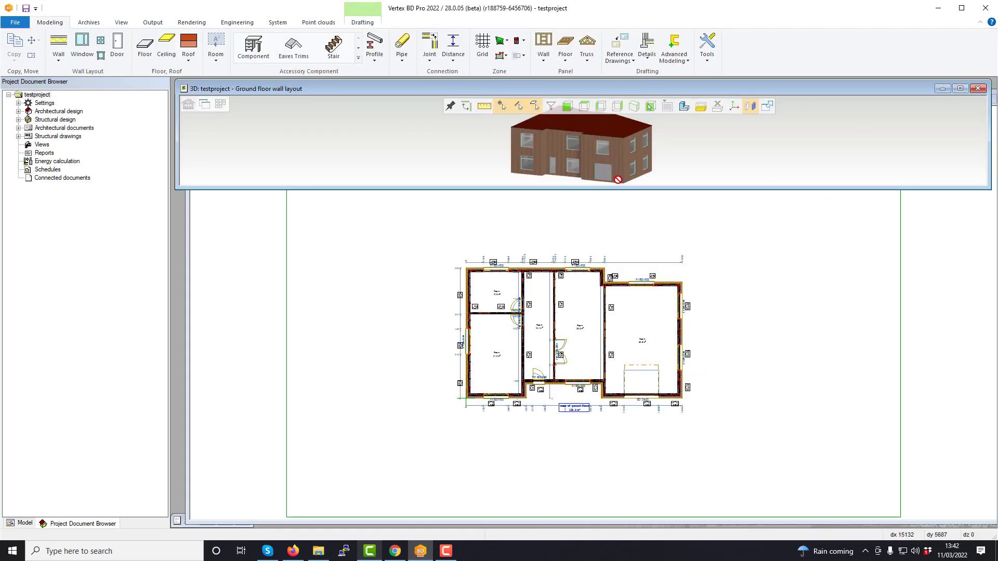
click(942, 89)
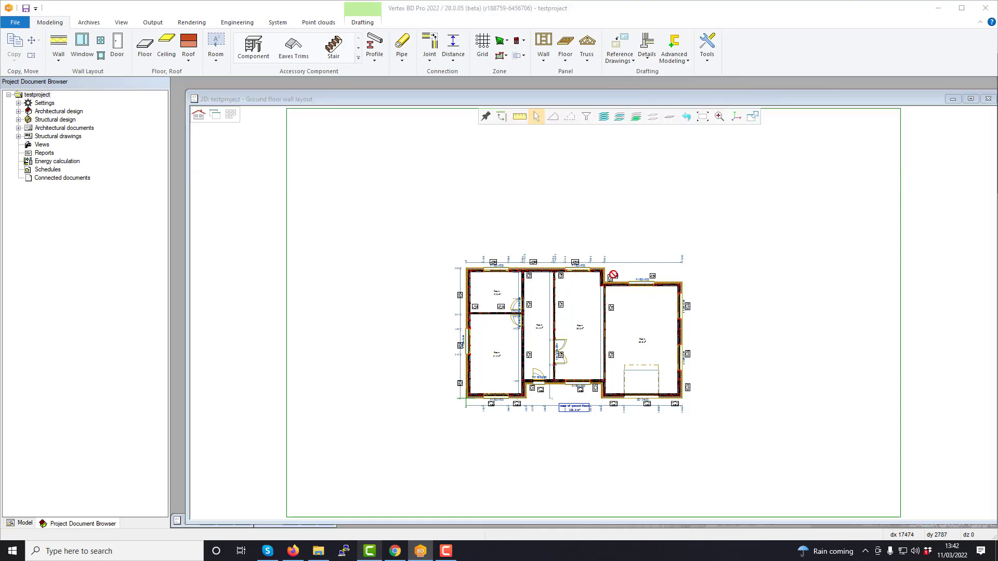
click(960, 99)
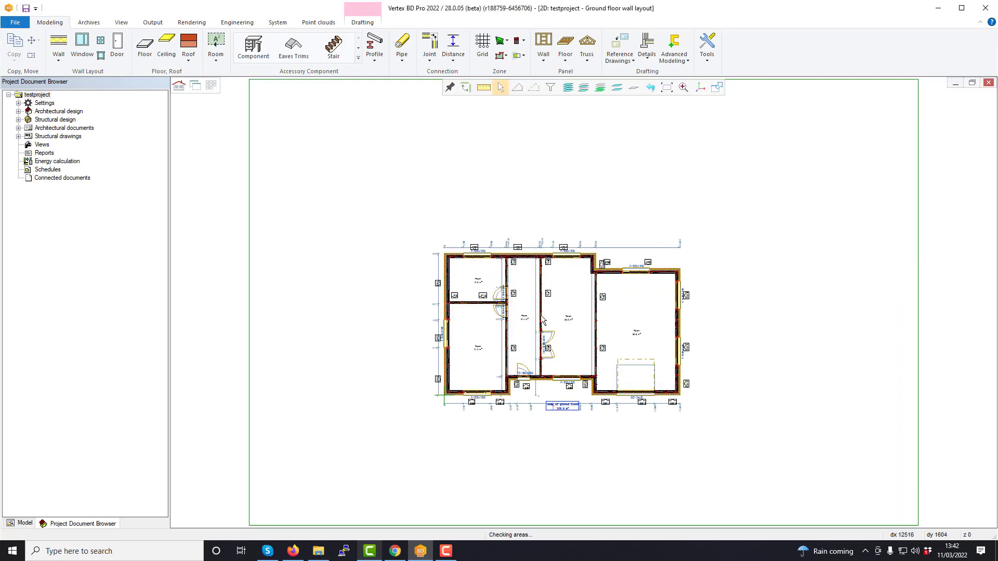
scroll(567, 338, up, 2)
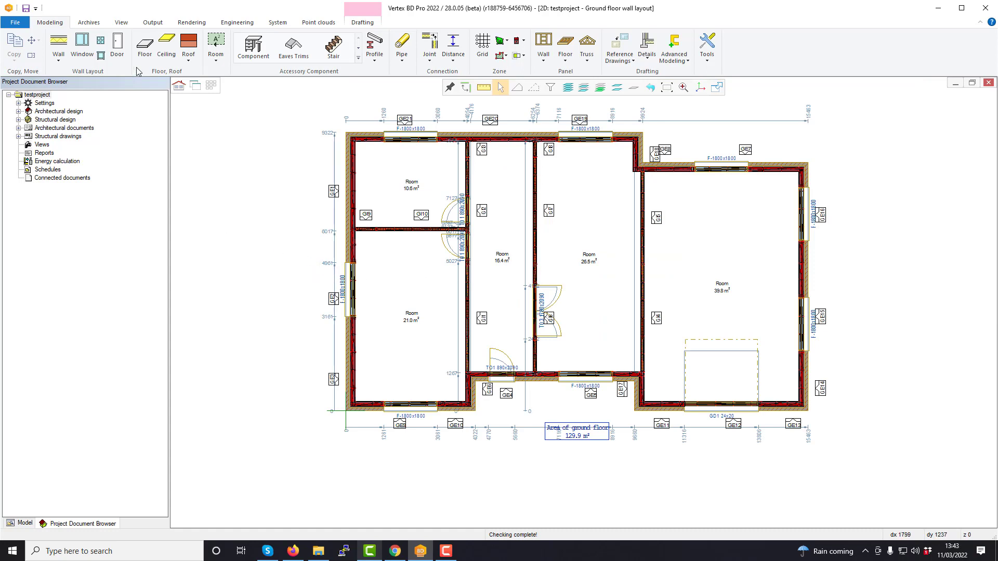
click(152, 25)
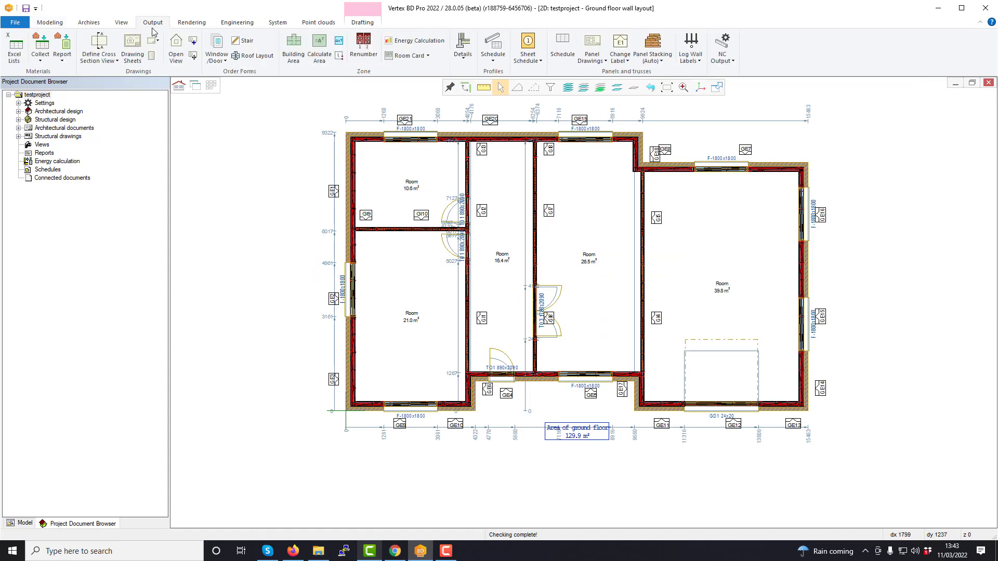
Draw a cross-section line vertically across the ground-floor plan with its start and next points
click(99, 45)
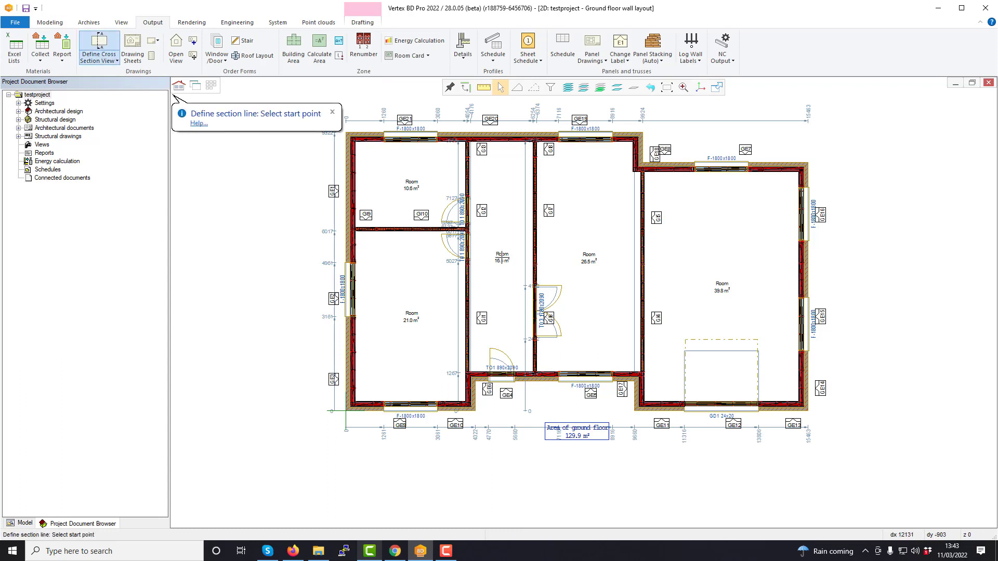
click(536, 382)
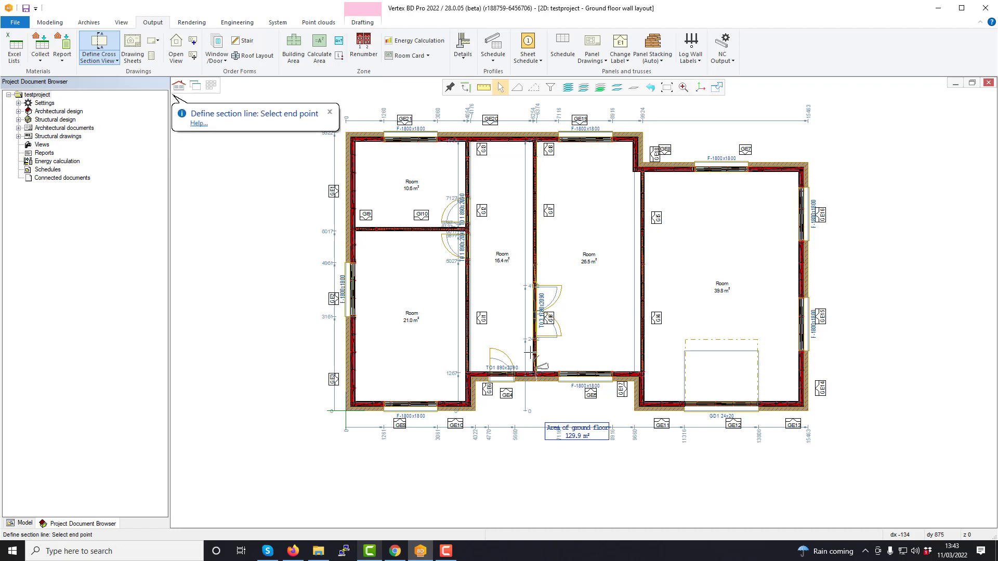
click(537, 135)
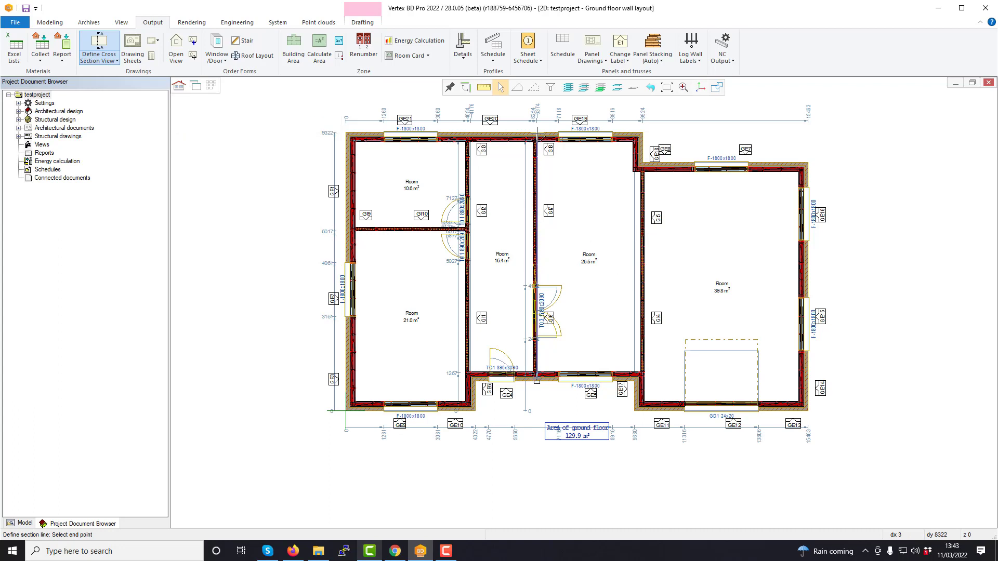
right_click(576, 177)
Finish the section line and choose frame.vxm as the drawing generation model
click(603, 205)
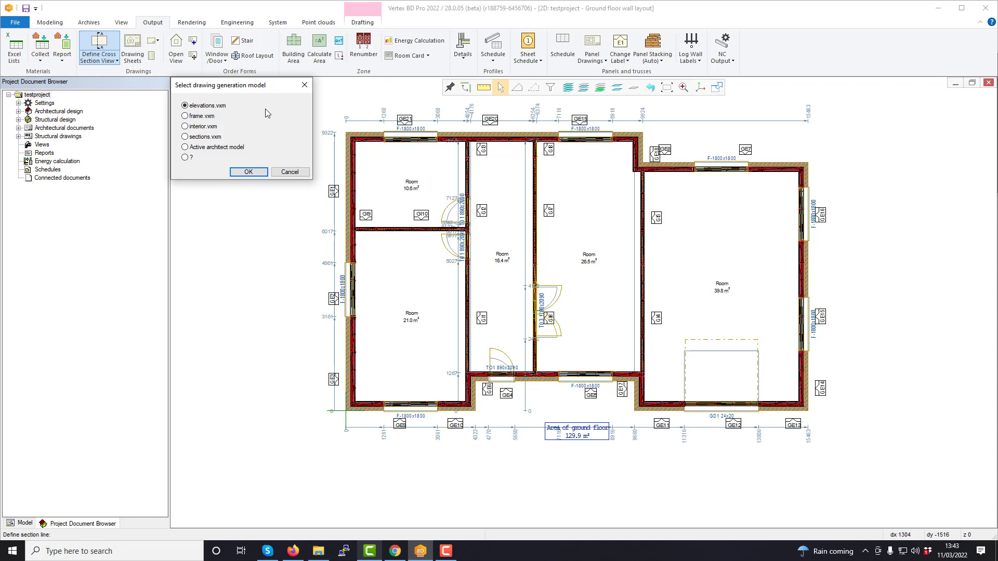
drag(257, 88, 273, 136)
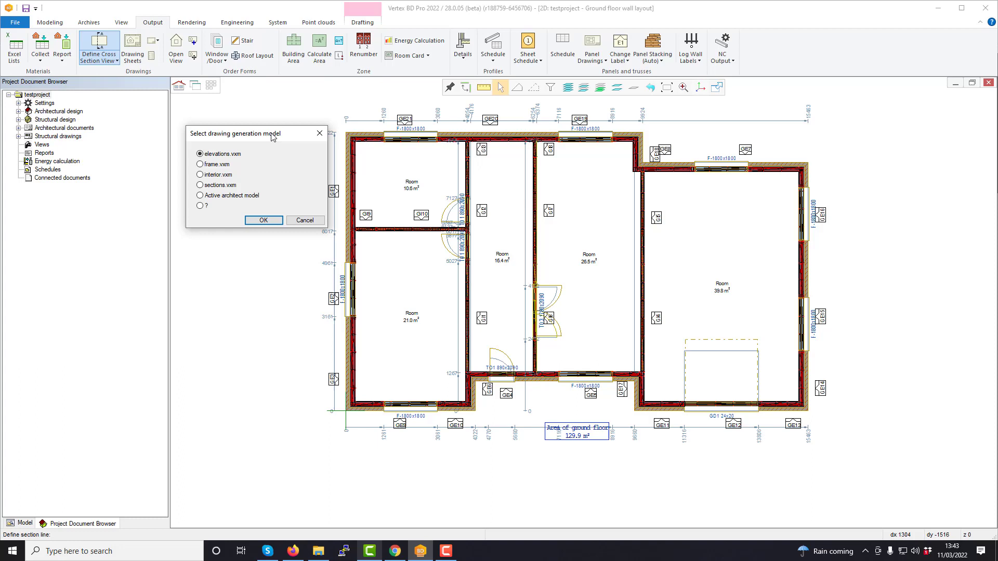
click(228, 166)
Confirm the frame model and set the section depth to 1000
click(263, 221)
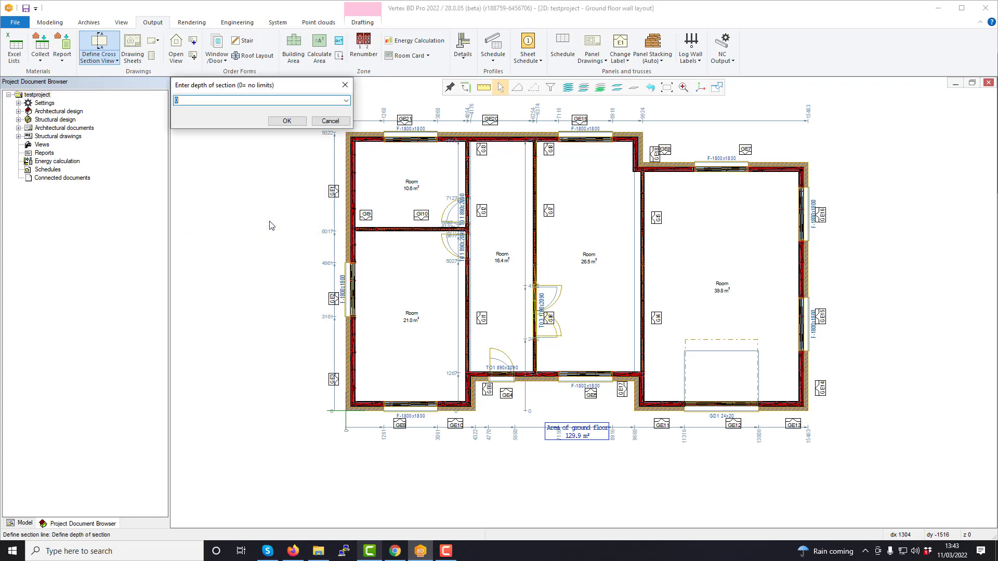
drag(293, 91, 295, 111)
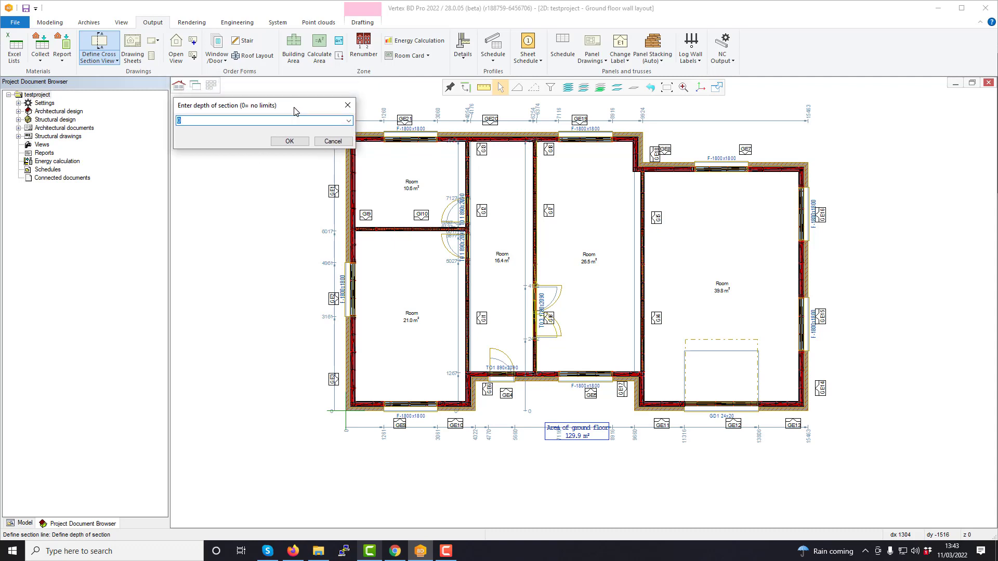
text(1000)
click(289, 141)
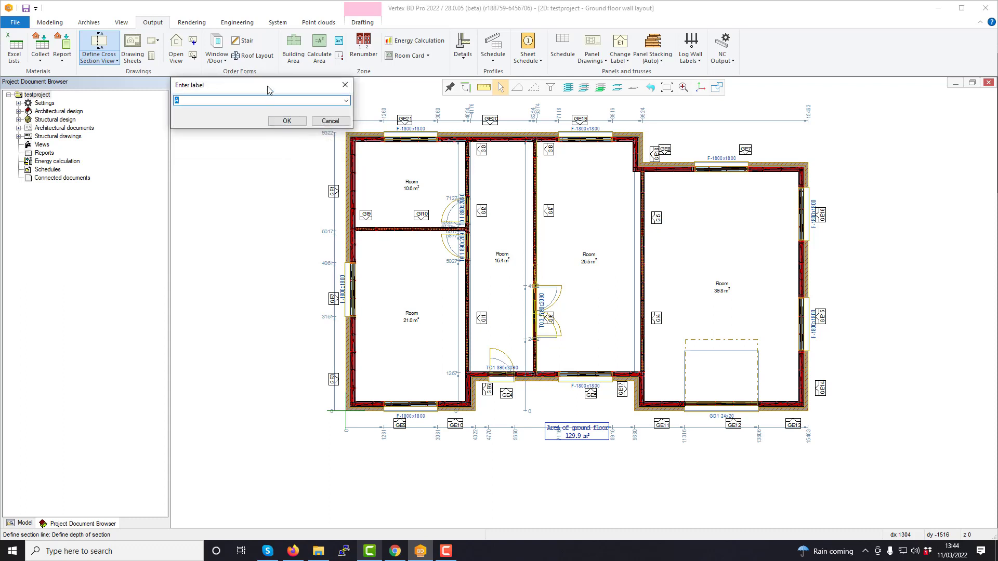
Label the section testview2 and accept its name
drag(267, 86, 279, 152)
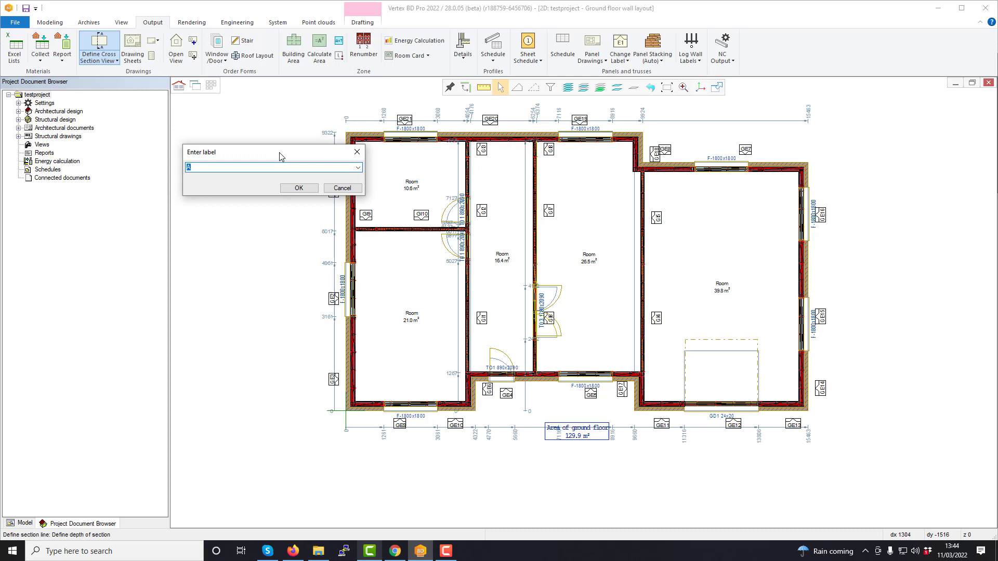
text(testview2)
key(Return)
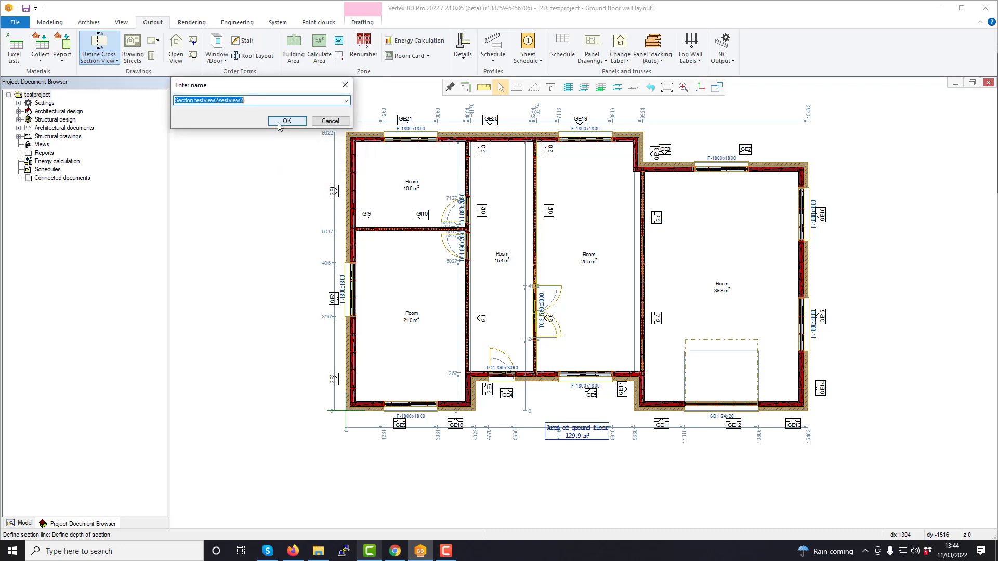
text(testview2)
click(285, 120)
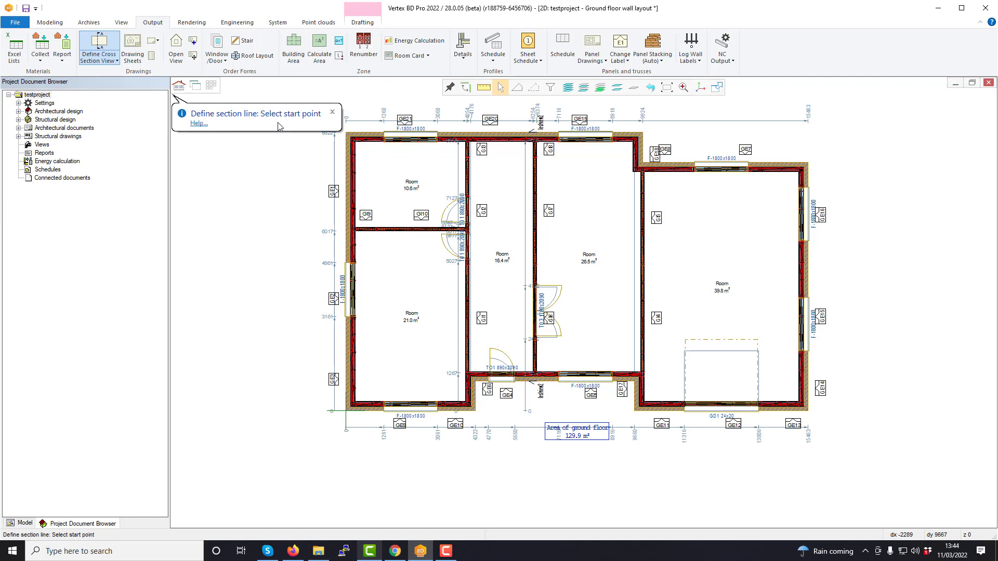
Exit the section command and open Update Views with testview2 selected in the Views list
right_click(360, 259)
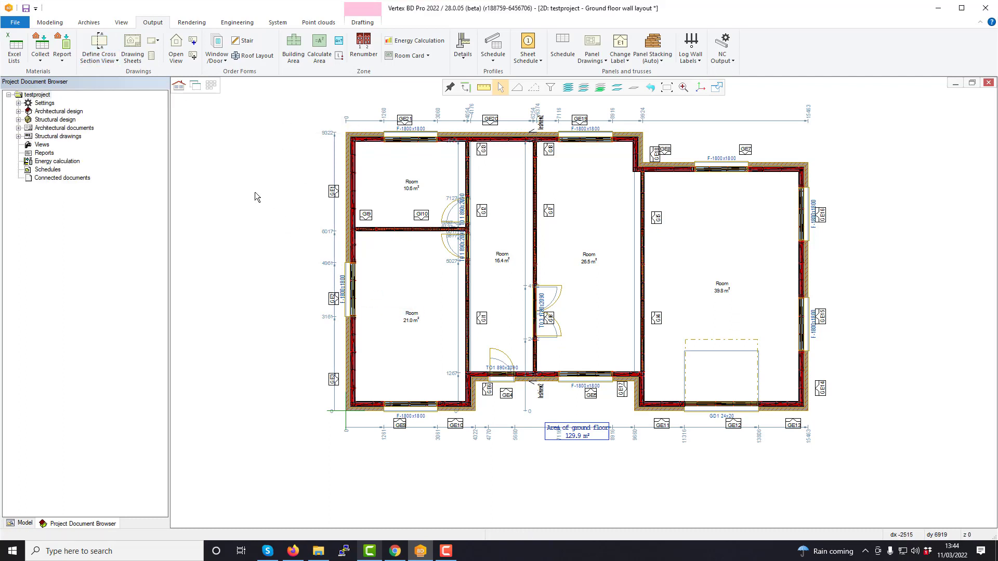
click(156, 42)
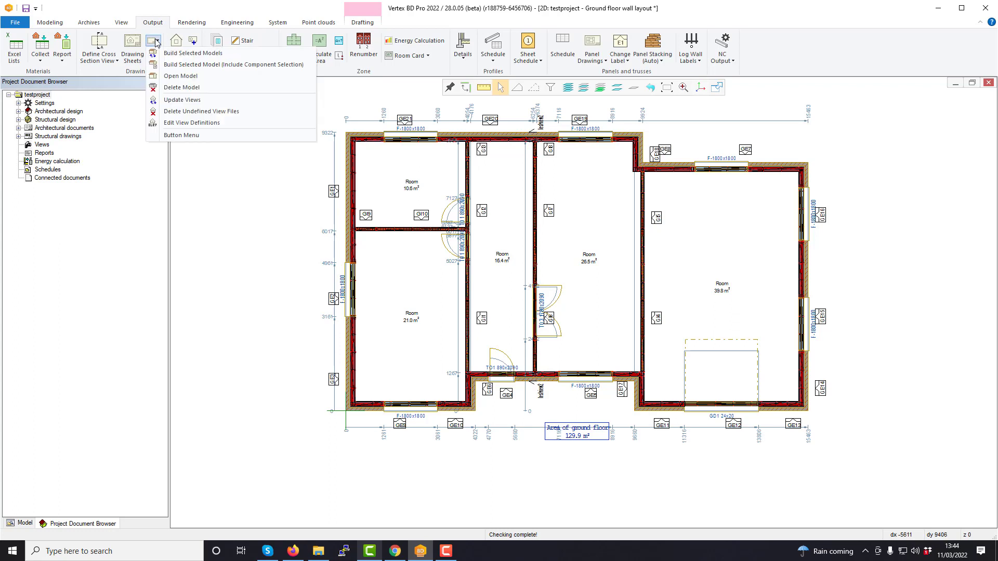
click(185, 100)
mouse_move(284, 87)
mouse_down()
mouse_move(380, 120)
mouse_move(306, 117)
mouse_up()
click(425, 146)
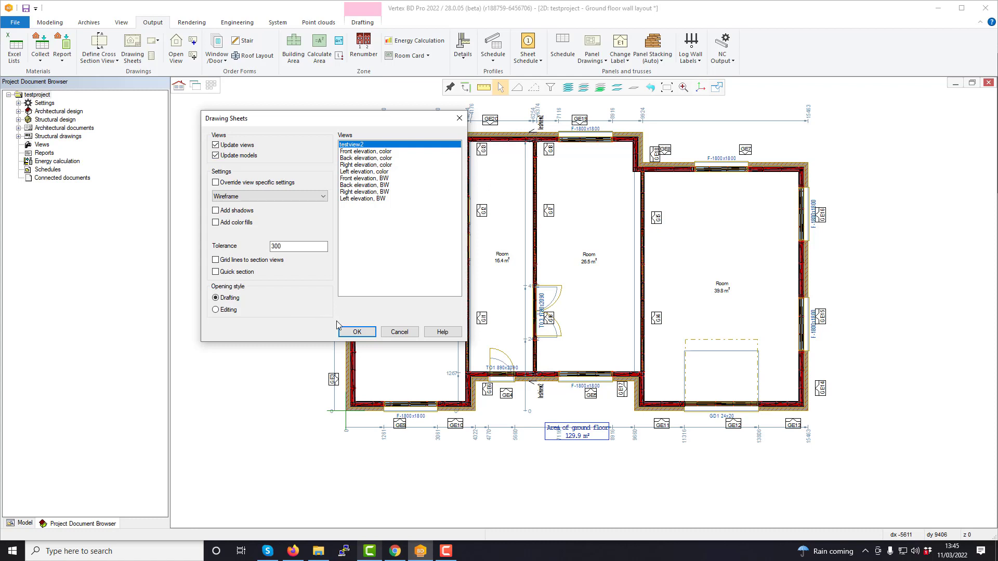
Generate the testview2 framing section and add height symbols +2.699, +0.001 and +5.550
click(358, 332)
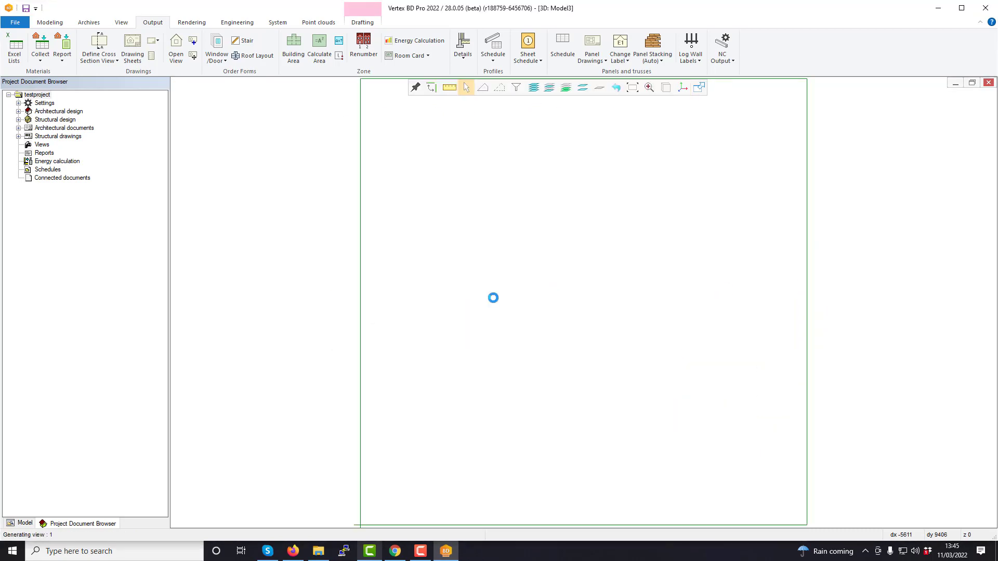
scroll(677, 312, down, 2)
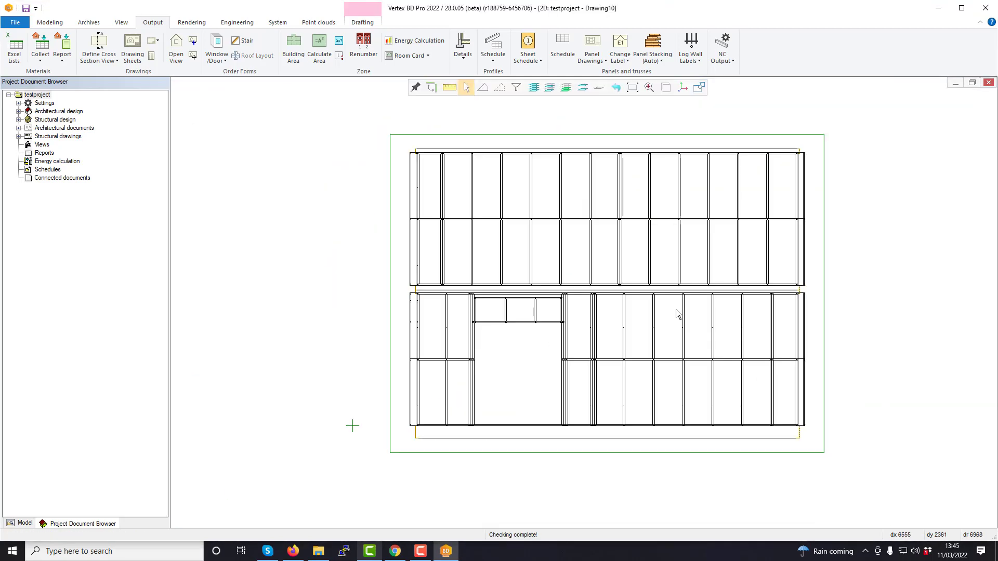
scroll(677, 312, up, 2)
scroll(675, 310, down, 3)
right_click(585, 289)
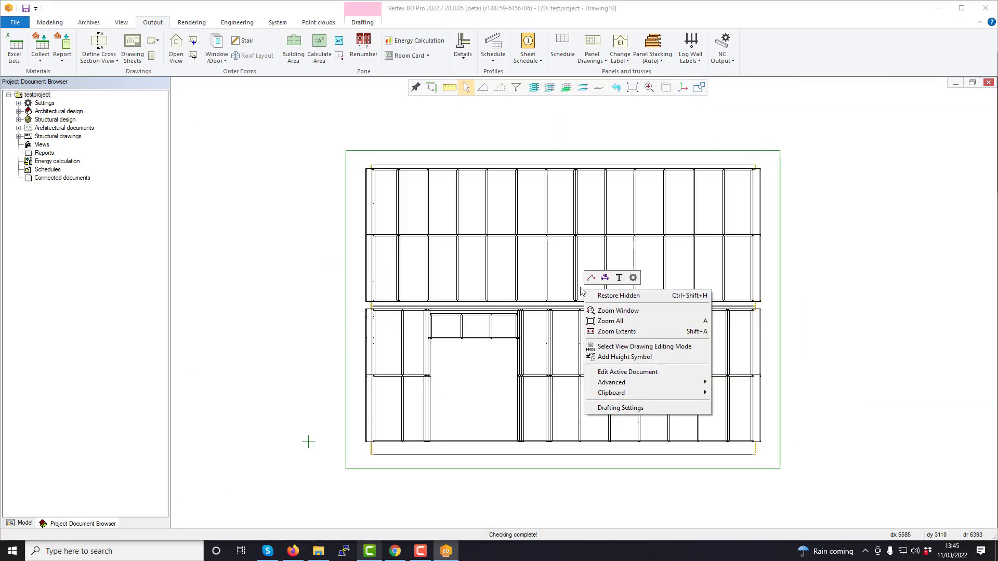
click(648, 357)
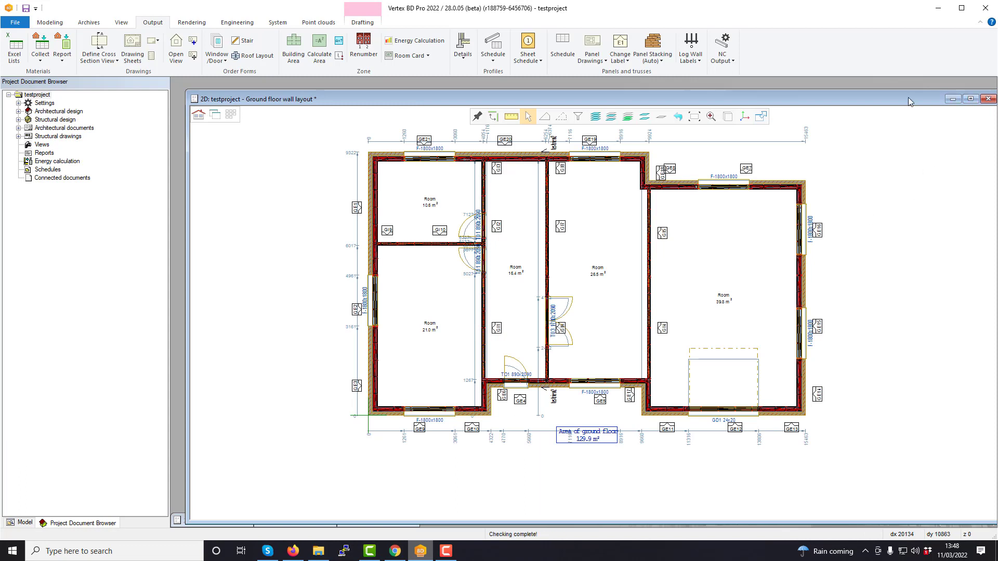
Bring back the minimised Testview2 sheet and start adding a drawing to it
drag(908, 98, 897, 80)
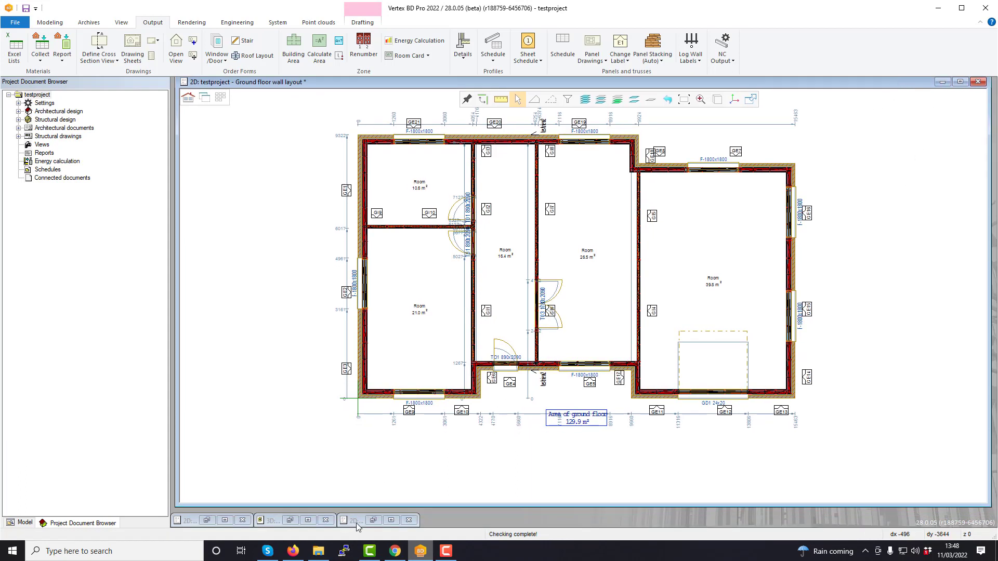
click(208, 520)
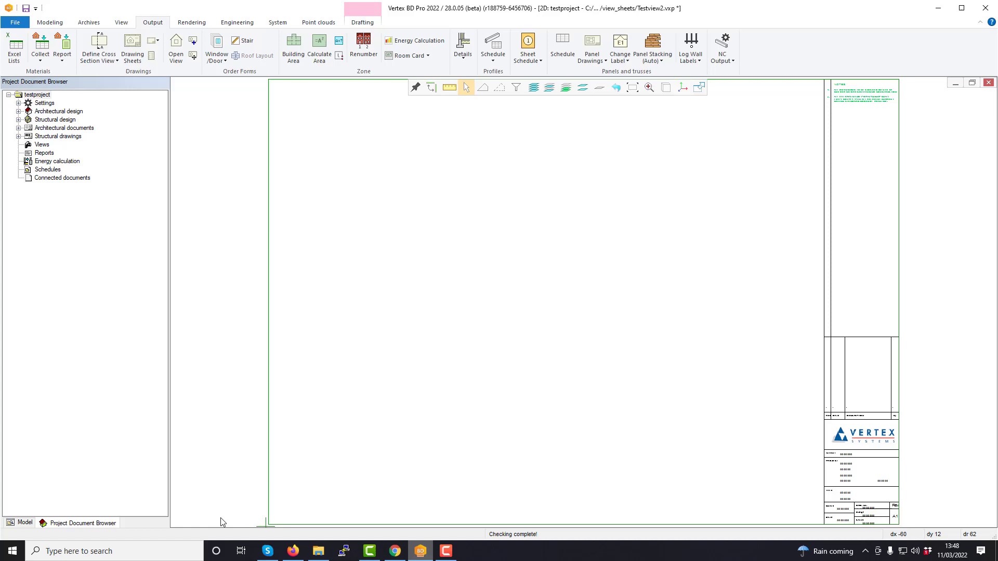
right_click(401, 195)
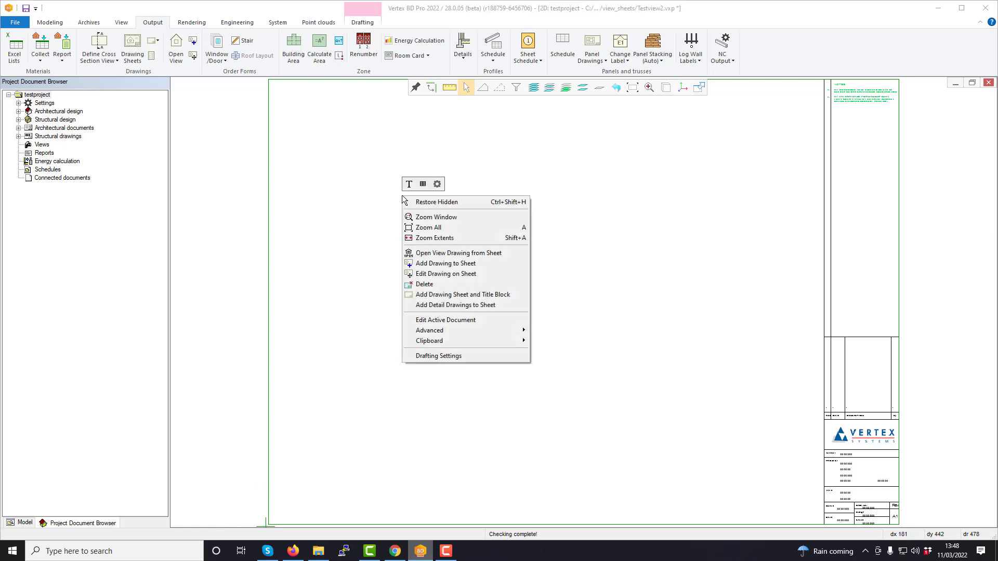
click(478, 265)
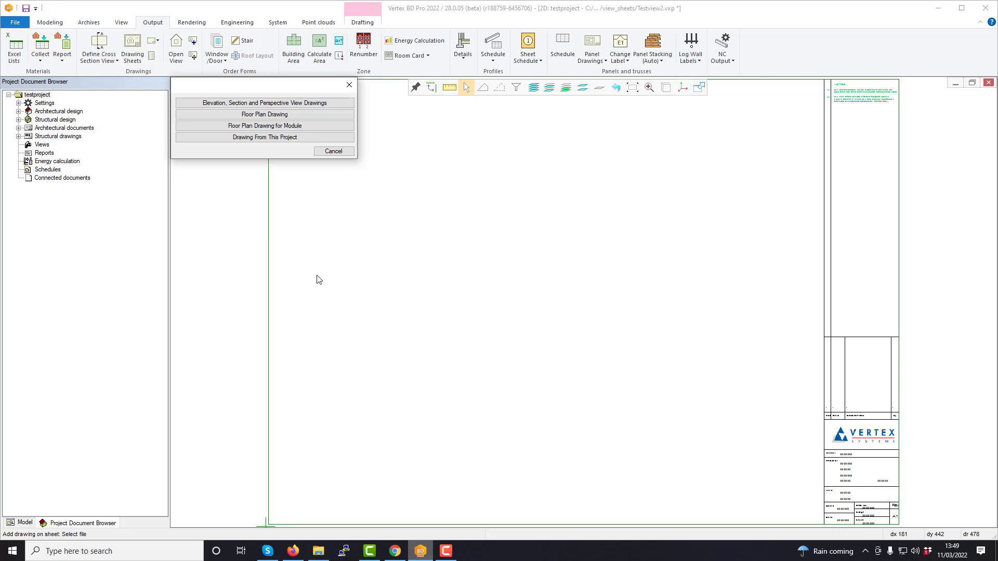
Select testview2 from the Elevation, Section and Perspective View Drawings
click(231, 104)
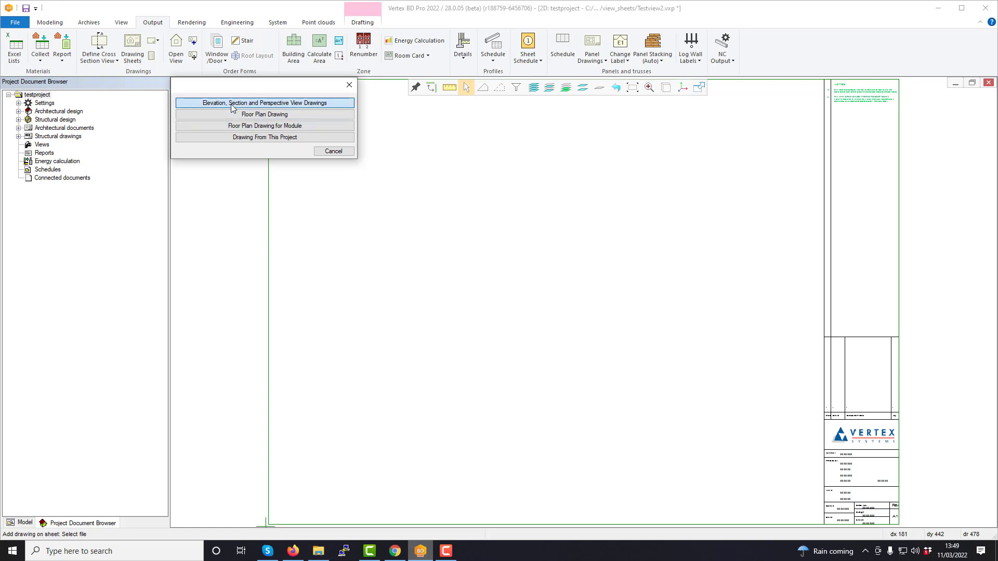
click(303, 190)
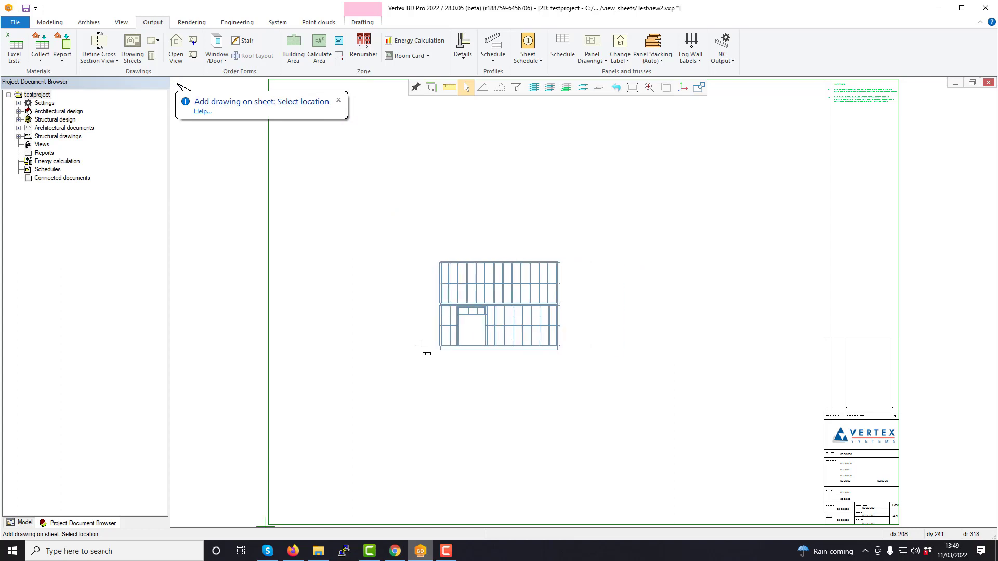
scroll(422, 347, down, 2)
Choose the placement scale for the testview2 section drawing
right_click(595, 321)
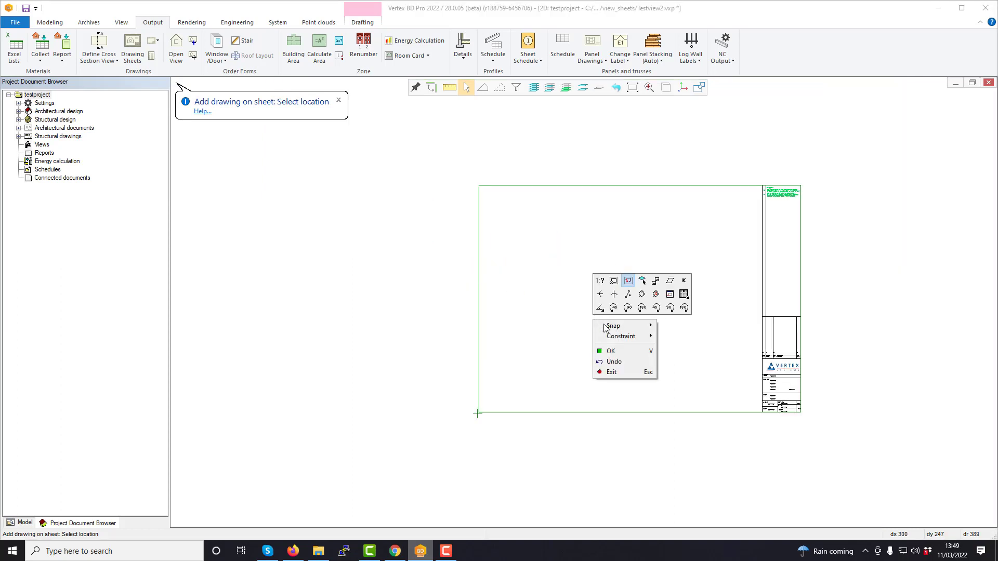
mouse_move(621, 335)
key(Escape)
click(439, 367)
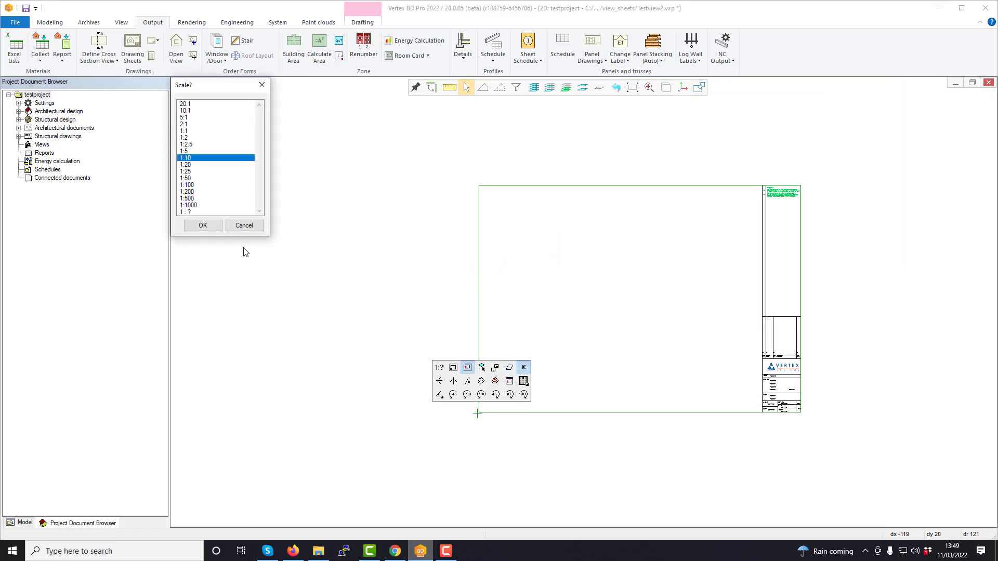
double_click(207, 170)
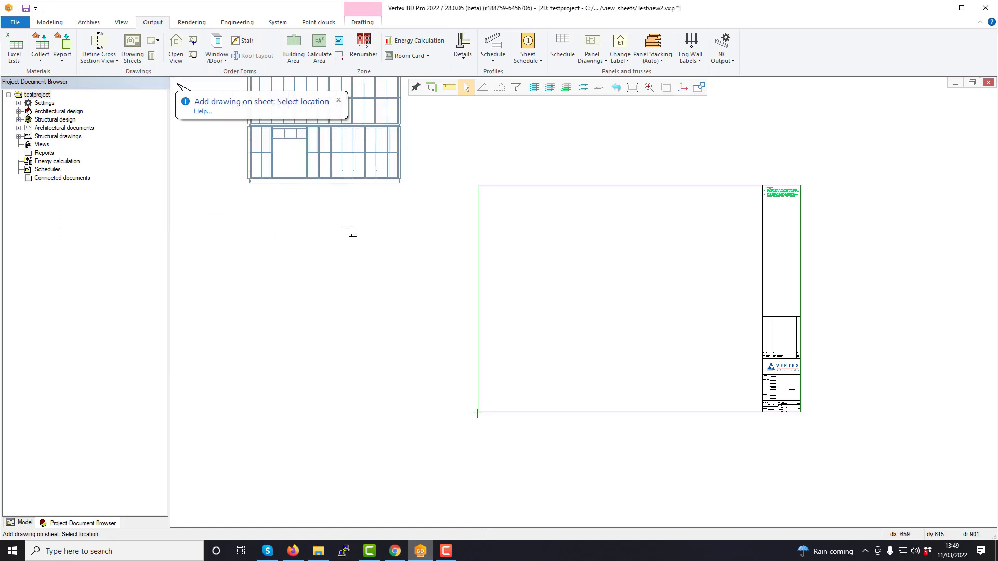
Place the section inside the sheet frame left of the title block, then exit placement
click(527, 358)
scroll(769, 364, up, 2)
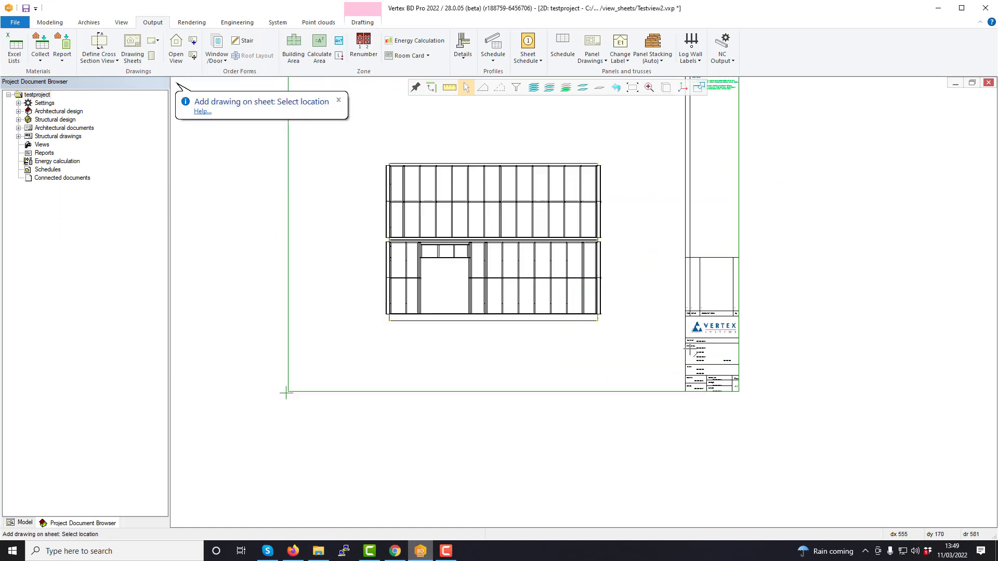
scroll(473, 287, up, 1)
scroll(579, 278, down, 2)
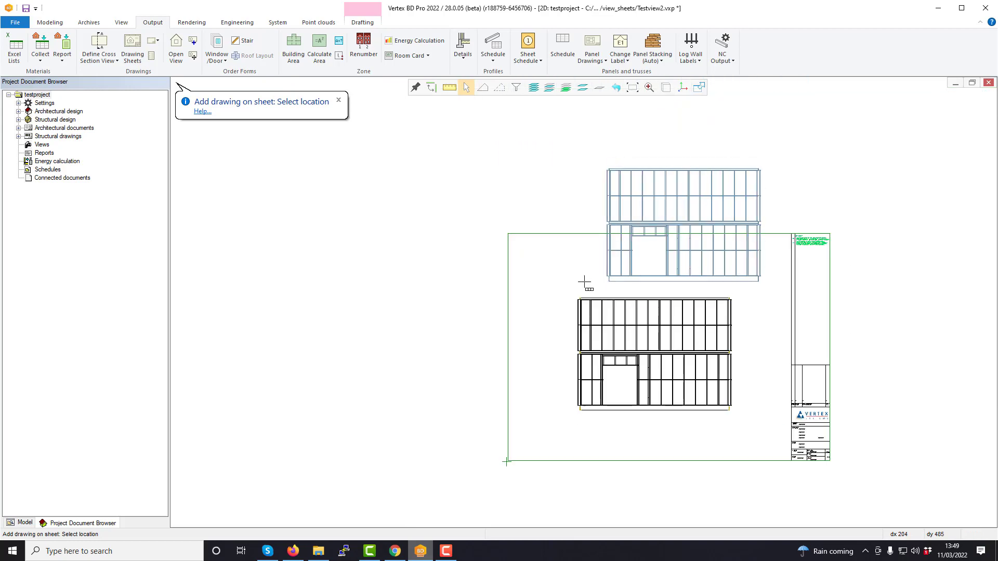
right_click(658, 330)
click(676, 378)
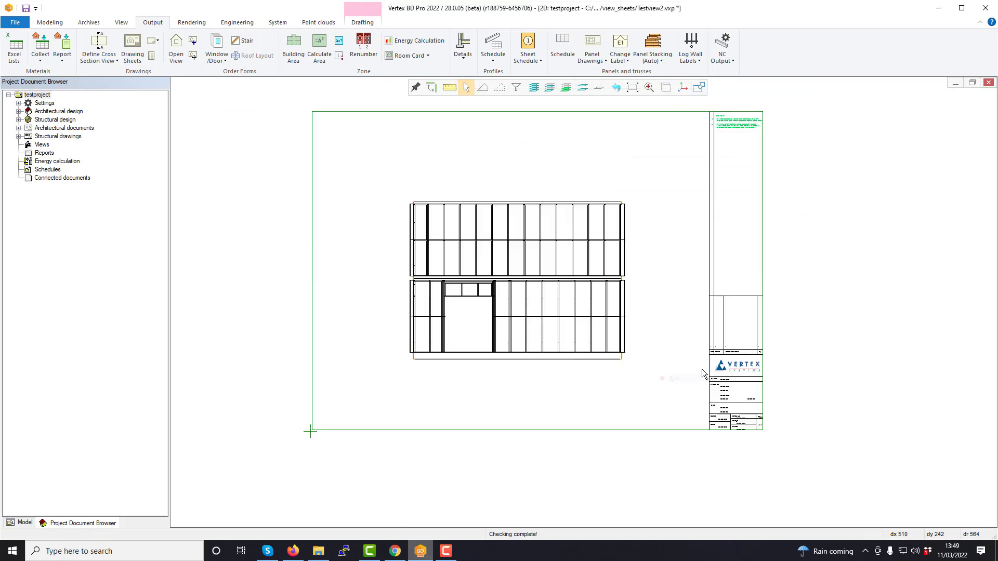